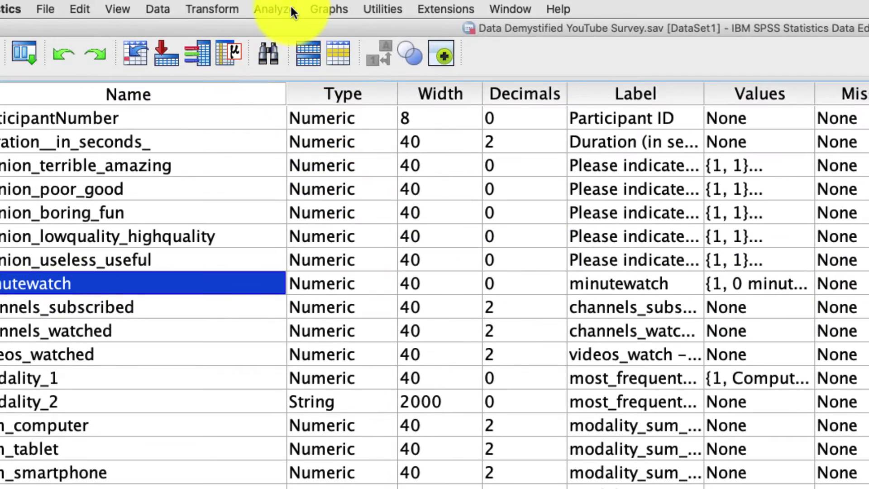
Start a K-Means Cluster analysis with importance_creator through importance_duration as clustering variables
left_click(285, 9)
mouse_move(328, 182)
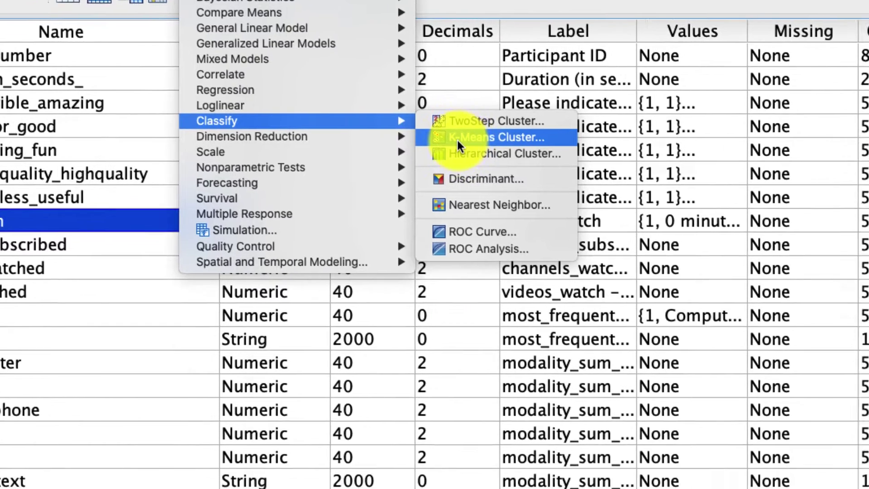
left_click(524, 201)
scroll(261, 128, "down", 10)
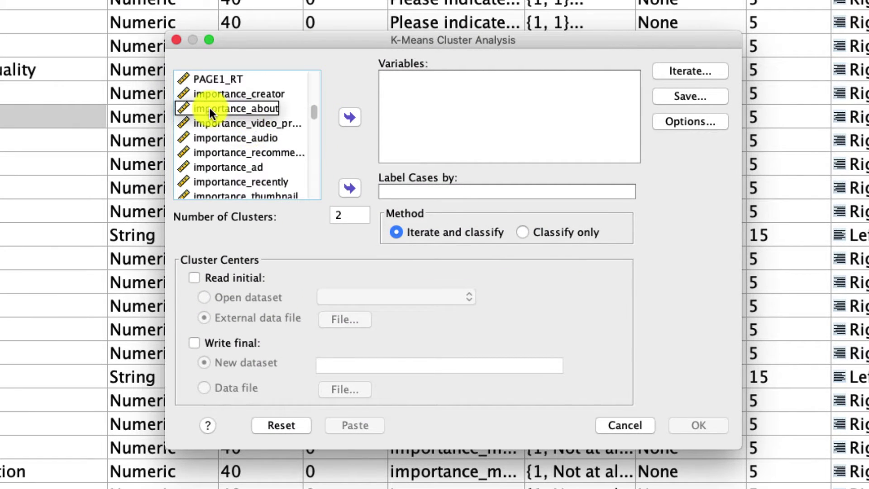
left_click(229, 95)
scroll(249, 114, "down", 5)
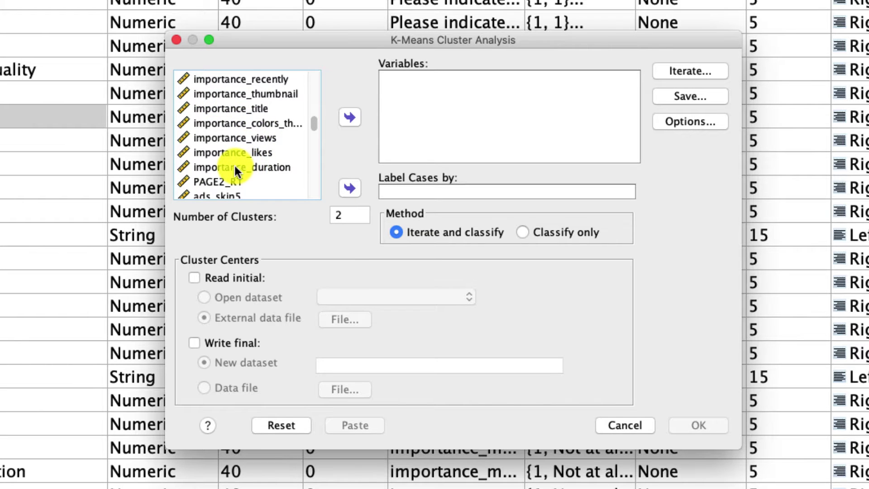
left_click(230, 167, "shift")
left_click(343, 119)
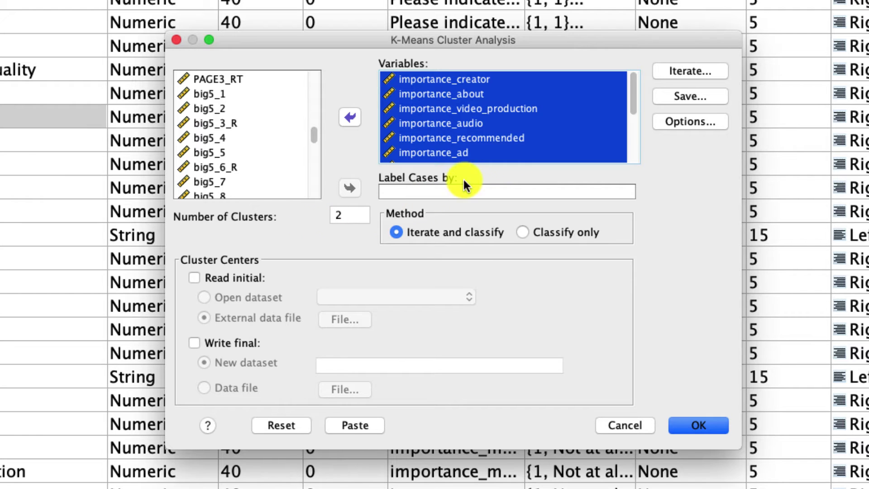
Set the maximum iterations to 99
left_click(664, 70)
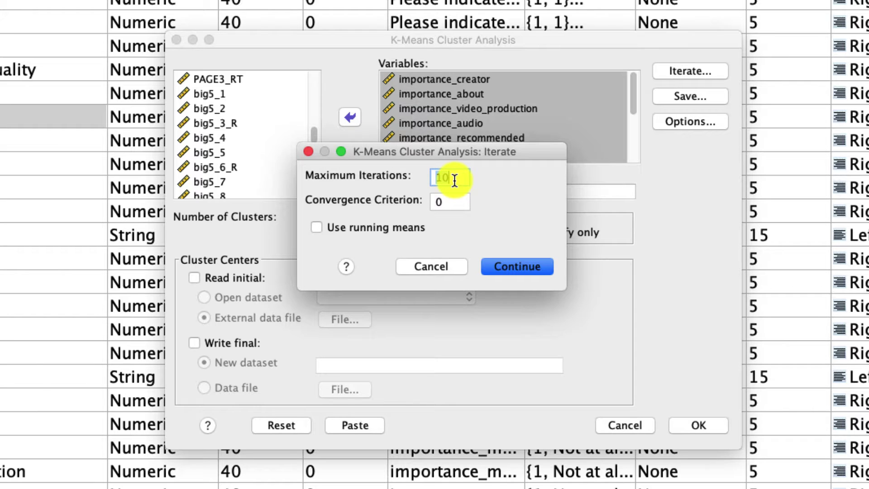
type("99")
left_click(506, 265)
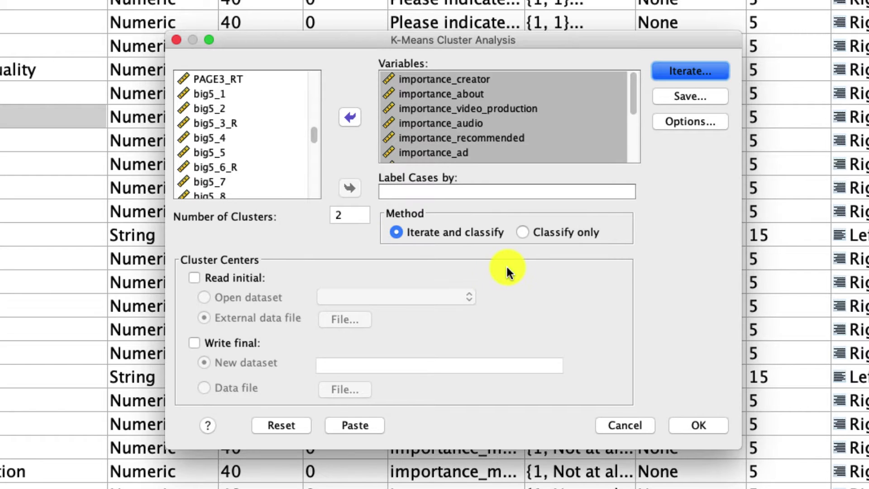
Save each case's cluster membership and distance from cluster center as new variables
left_click(689, 96)
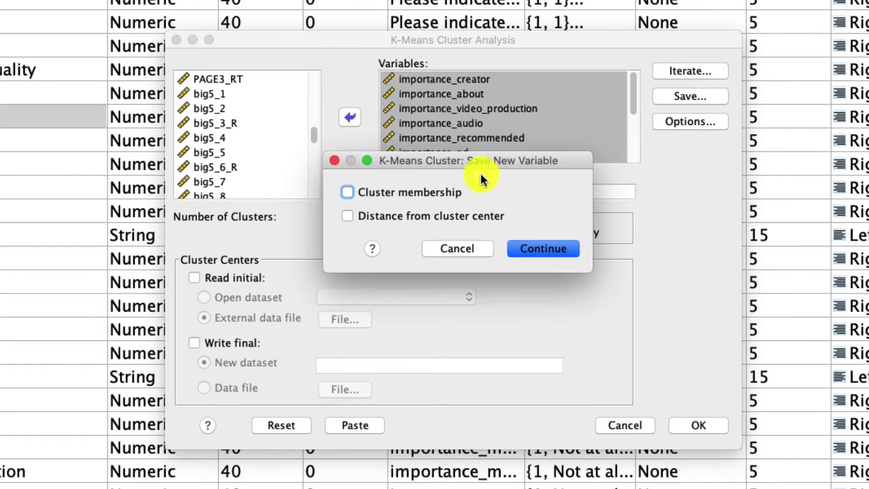
left_click(411, 199)
left_click(404, 219)
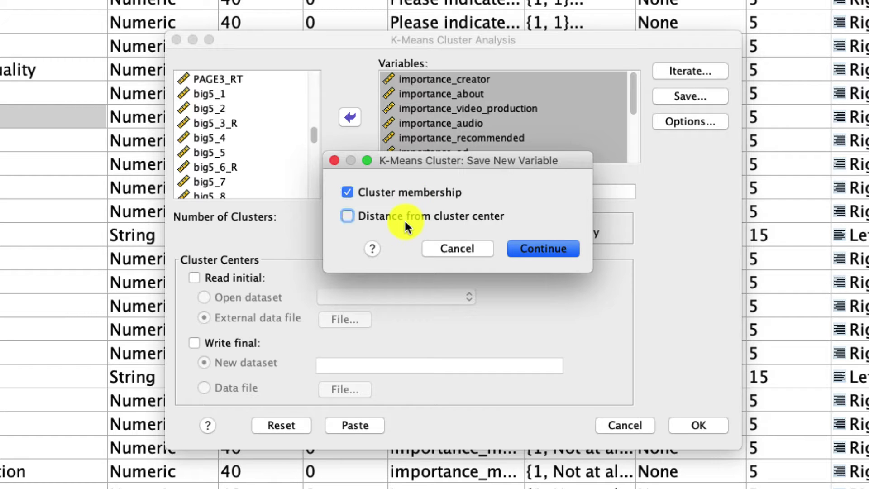
left_click(542, 250)
Include the ANOVA table in the options and run the k-means analysis
left_click(674, 128)
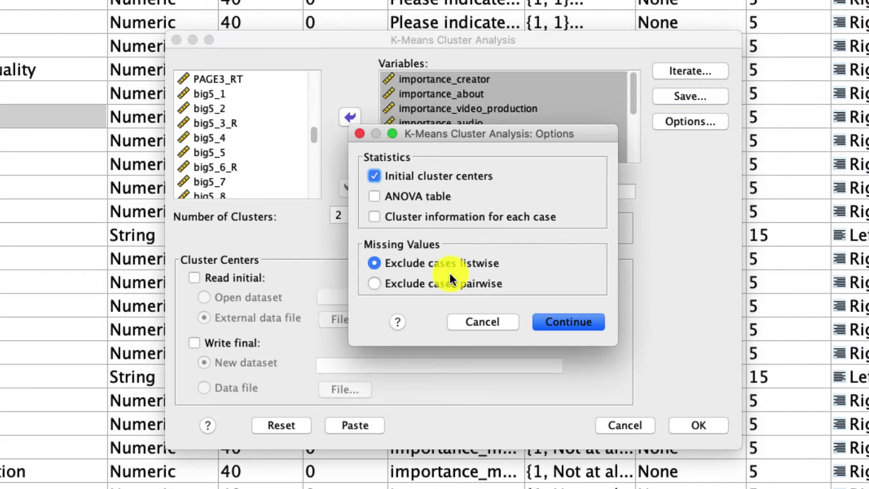
left_click(430, 195)
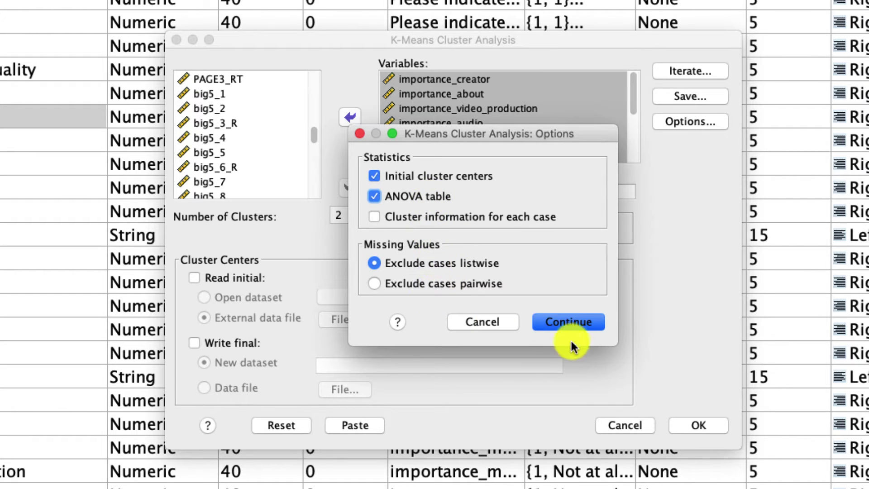
left_click(571, 323)
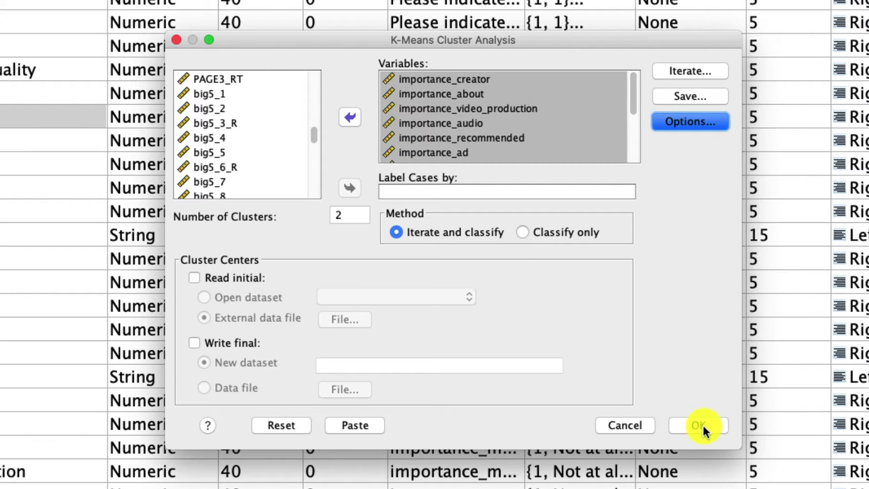
left_click(702, 424)
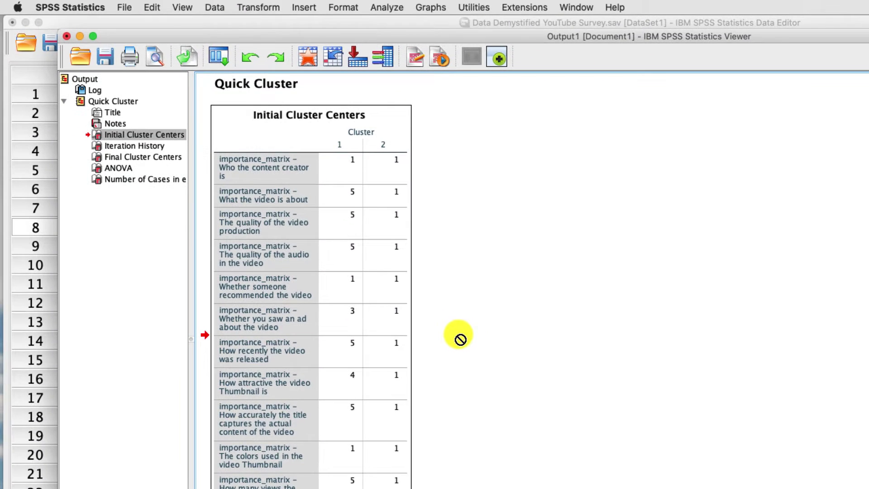
left_click(399, 343)
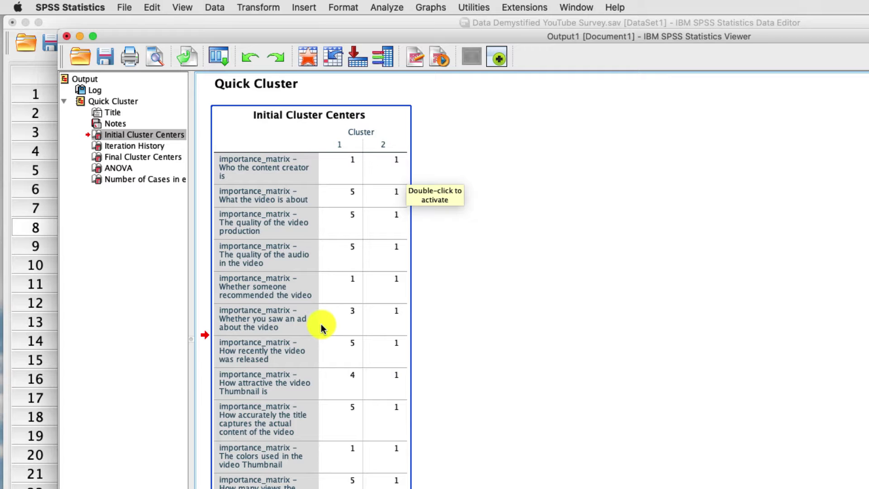
scroll(321, 324, "down", 10)
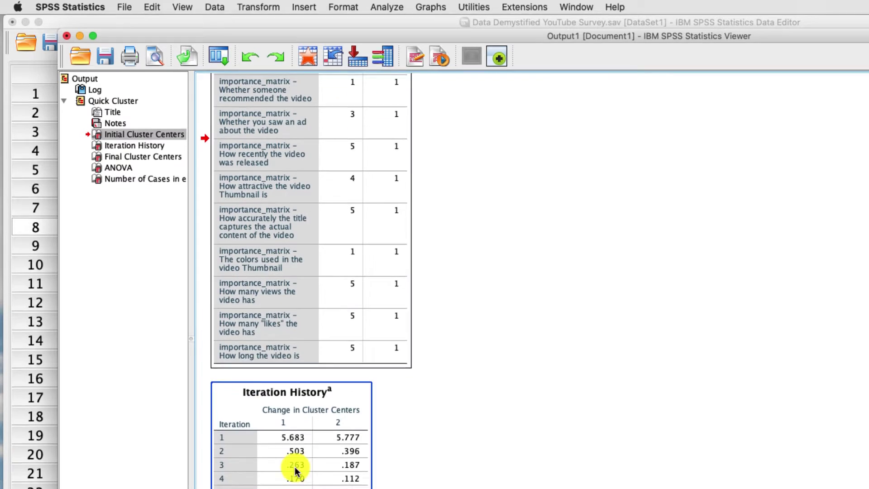
left_click(303, 359)
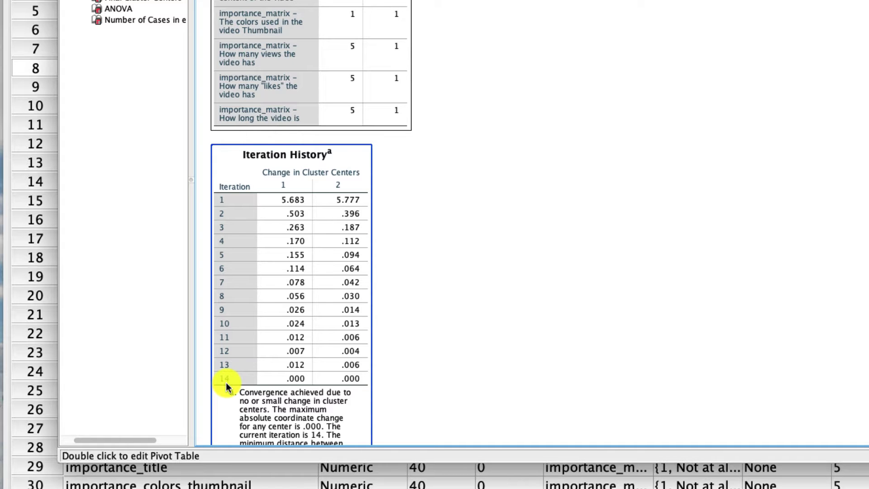
scroll(226, 389, "down", 10)
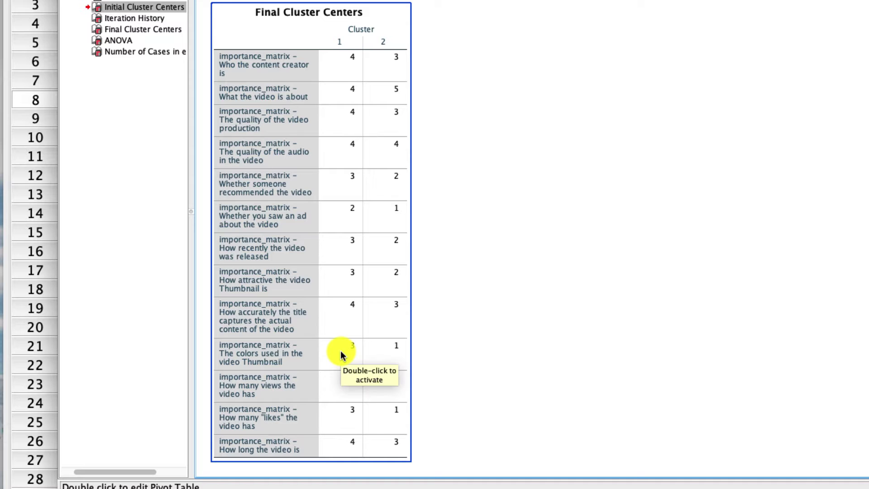
scroll(342, 356, "down", 10)
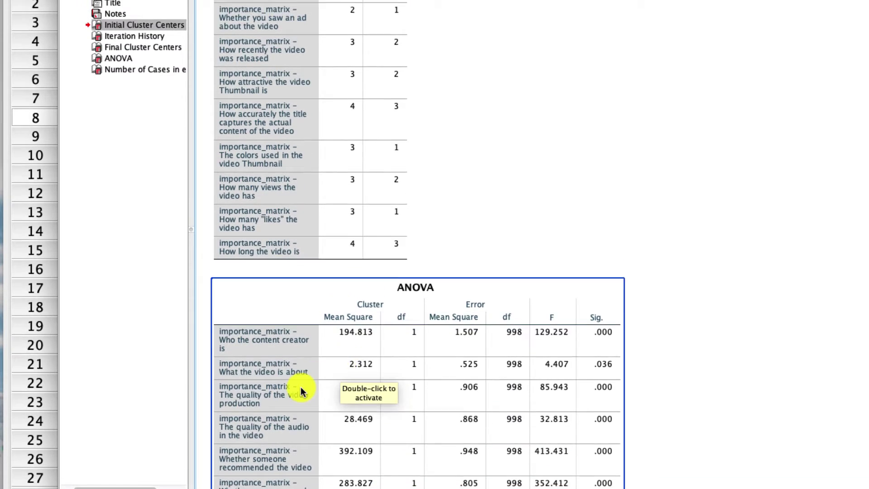
scroll(302, 406, "down", 6)
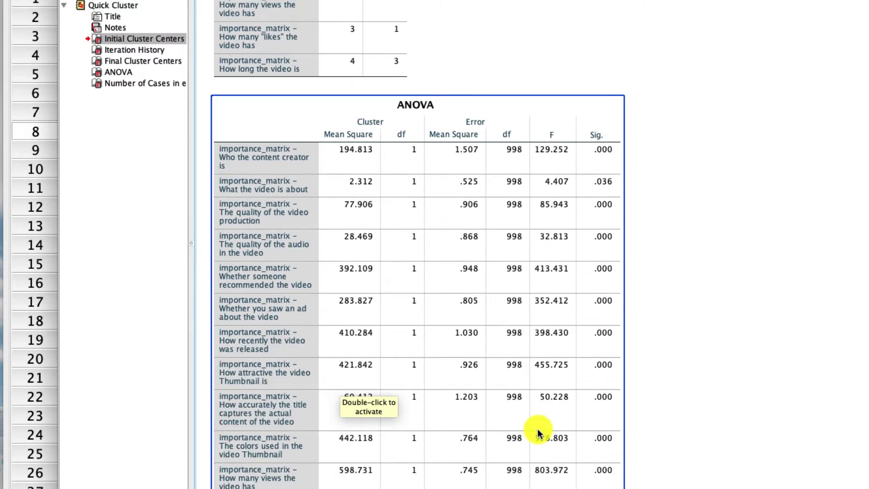
scroll(539, 432, "down", 3)
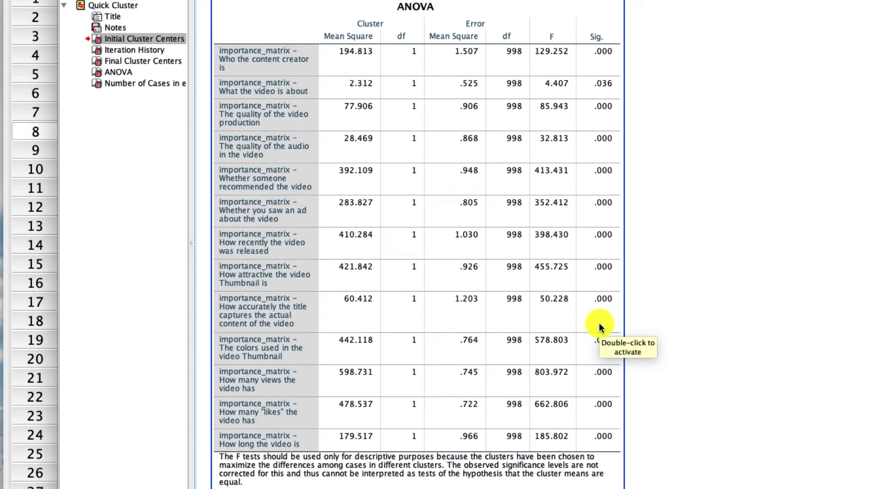
scroll(600, 326, "up", 5)
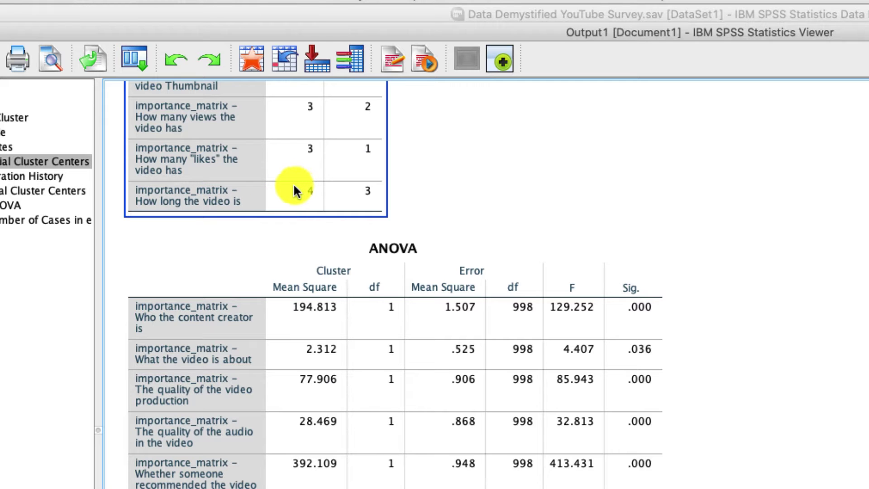
left_click(297, 326)
scroll(317, 388, "down", 10)
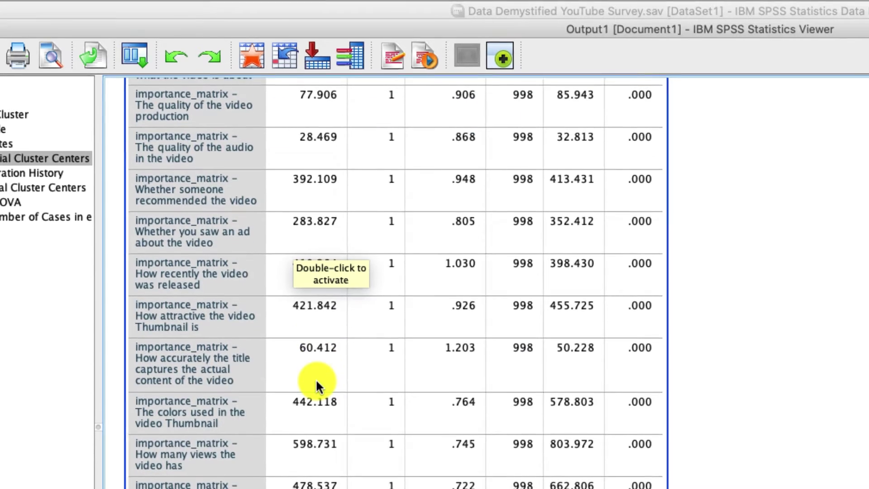
left_click(233, 425)
left_click(312, 412)
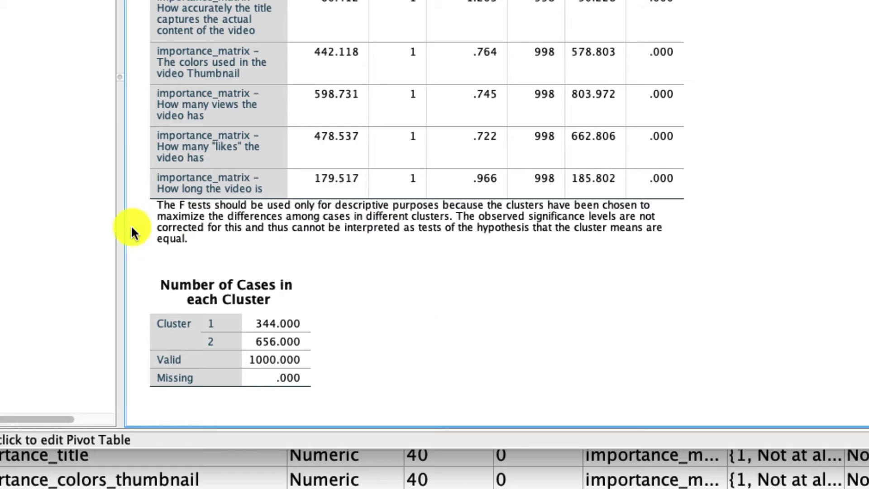
left_click(307, 378)
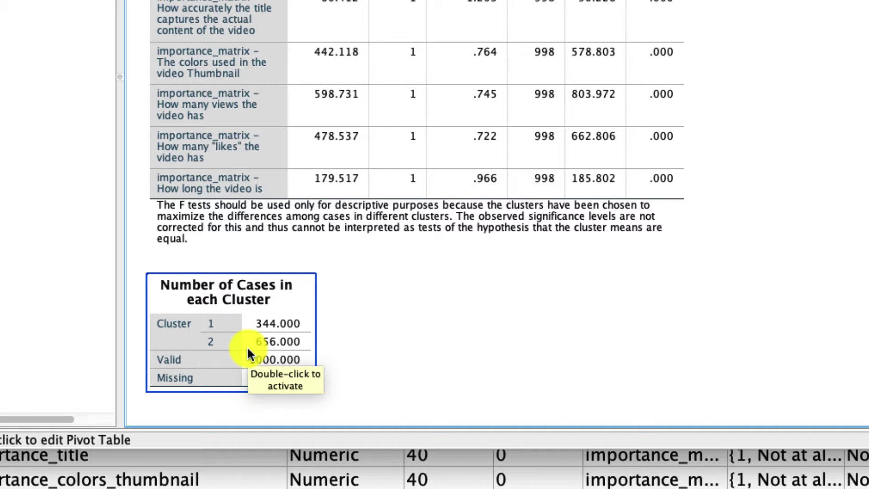
scroll(248, 355, "up", 10)
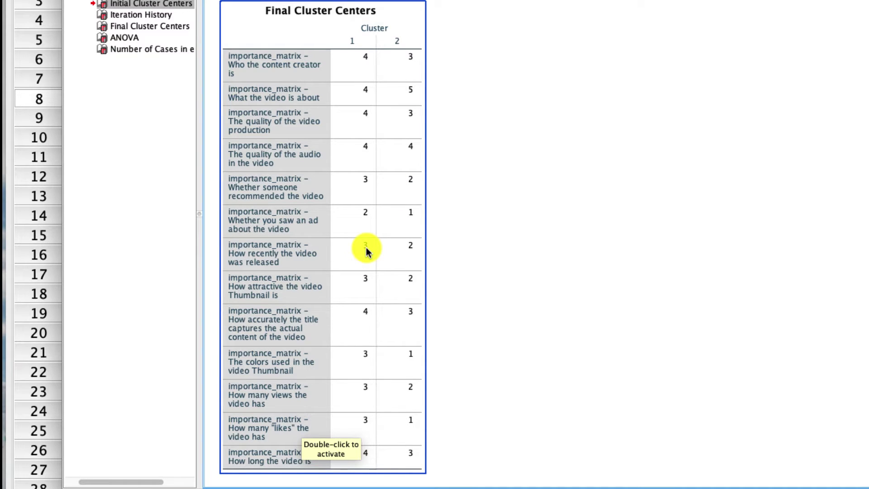
Format all Final Cluster Centers values with 2 decimal places through Cell Properties
double_click(385, 221)
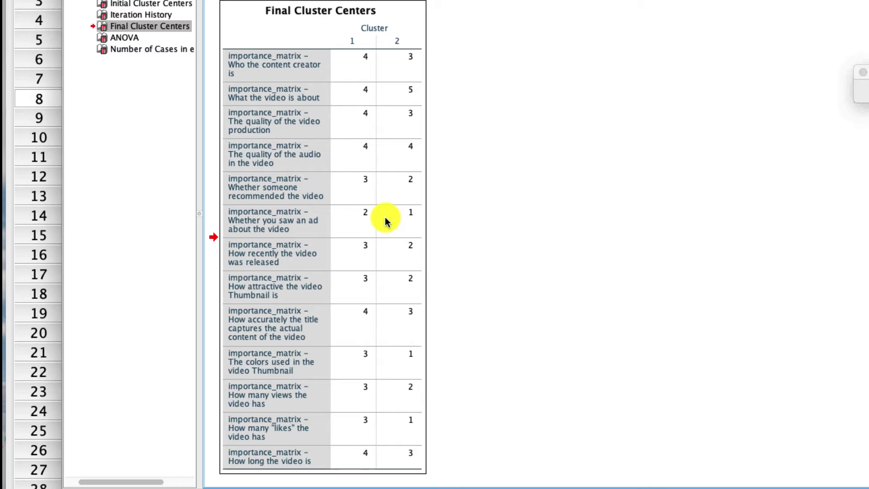
left_click_drag(358, 59, 417, 465)
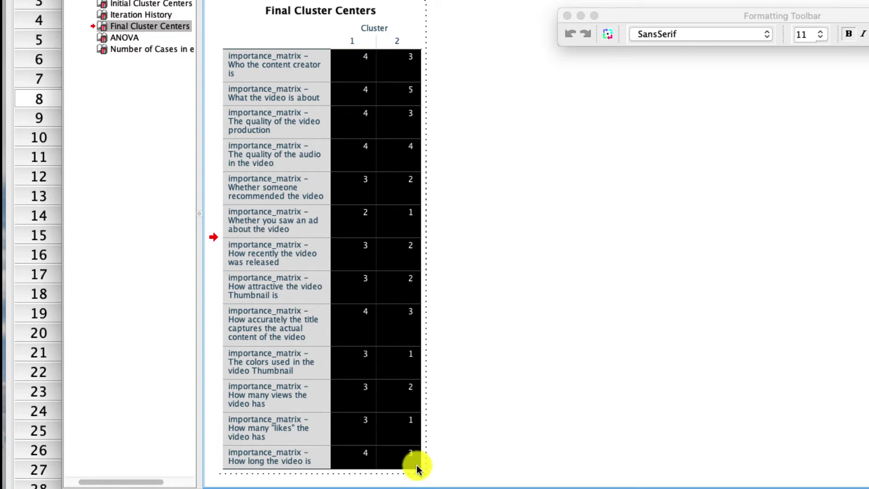
right_click(415, 368)
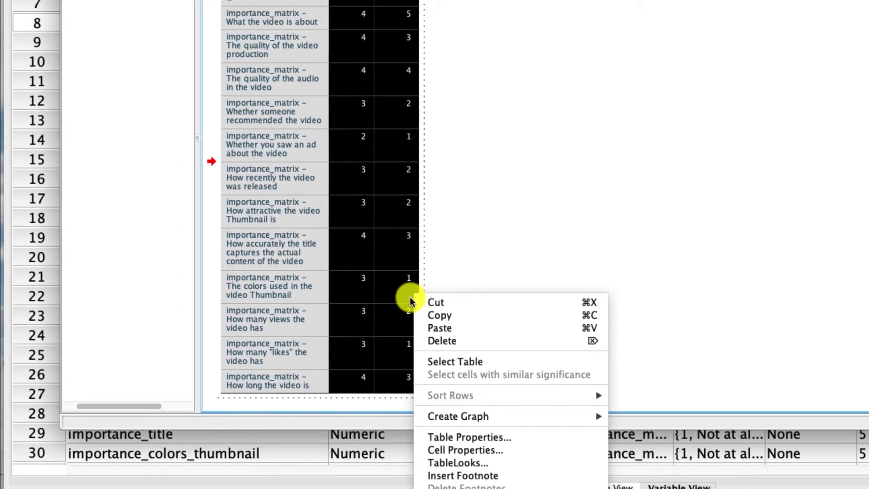
left_click(459, 418)
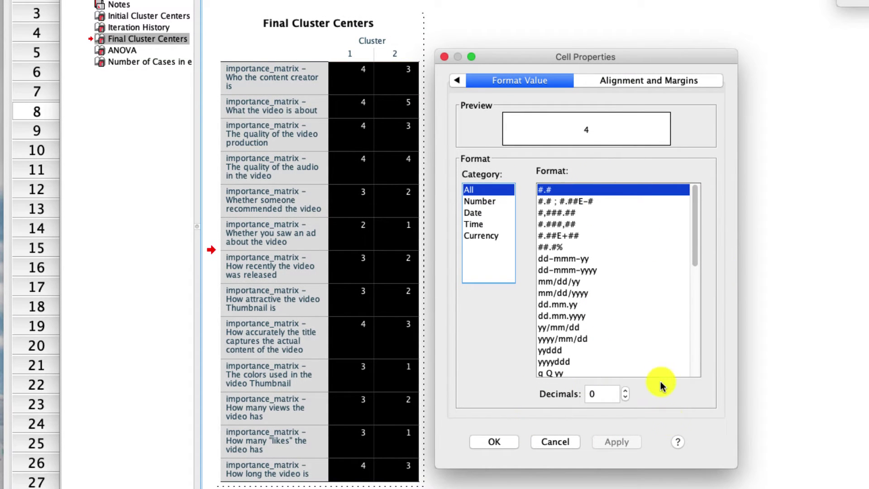
left_click(625, 391)
left_click(625, 391)
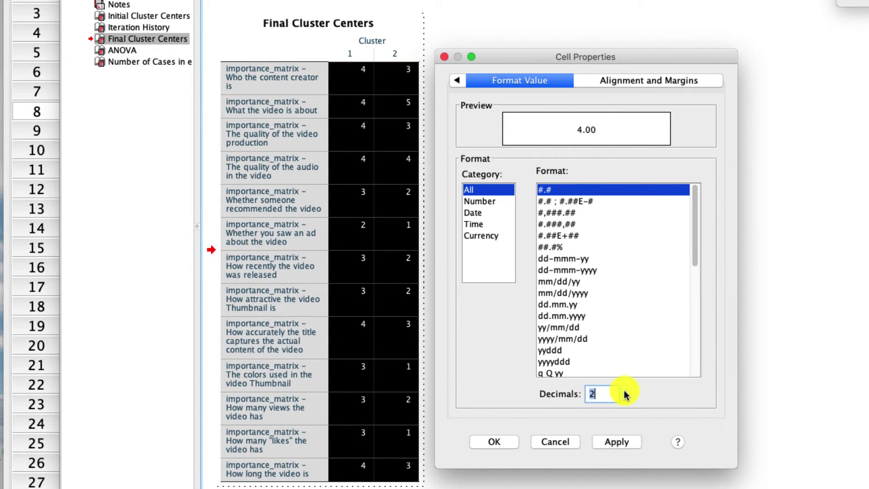
left_click(617, 442)
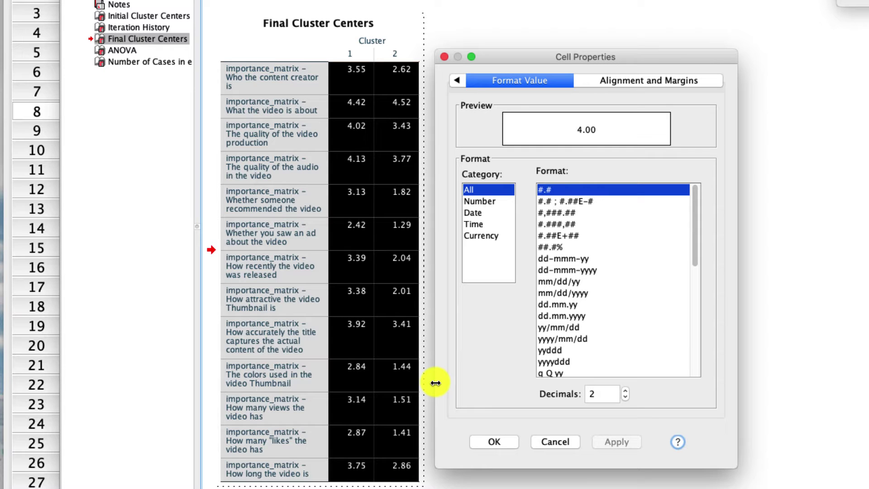
left_click(494, 442)
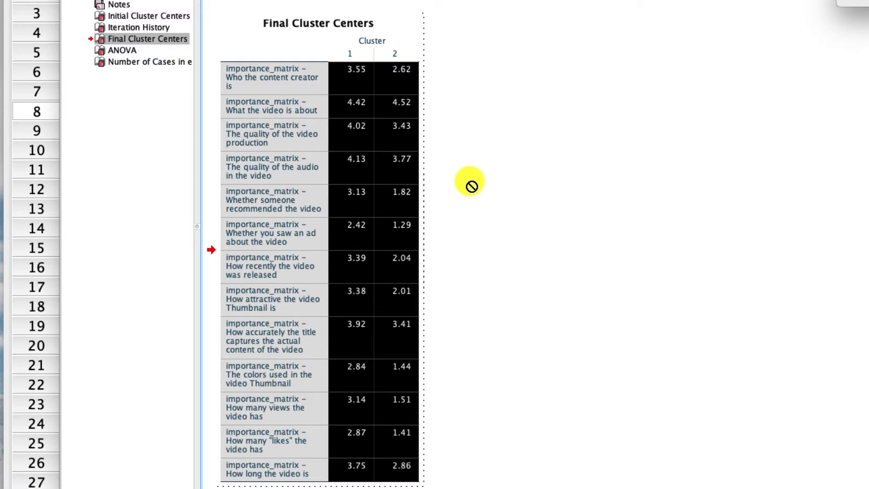
left_click(447, 184)
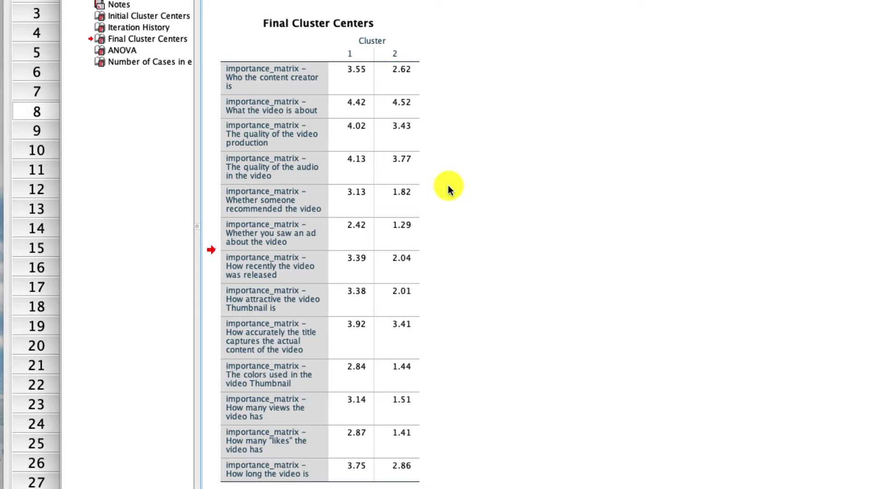
left_click(360, 64)
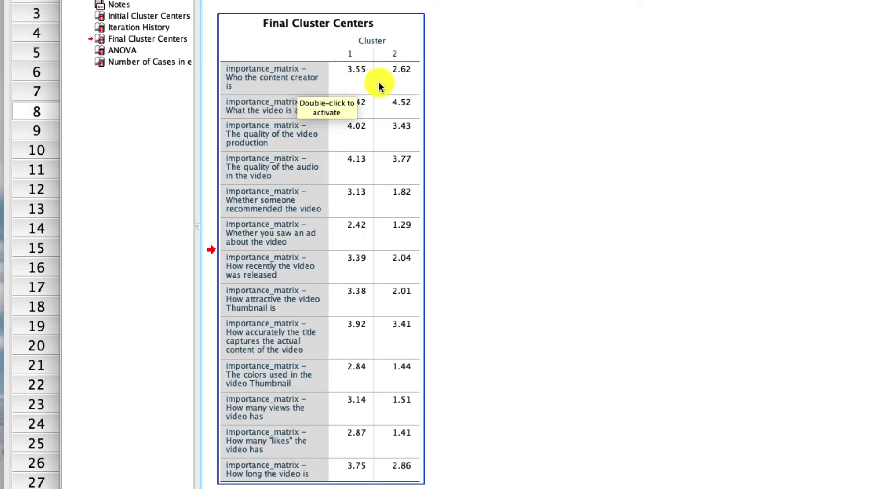
scroll(399, 192, "down", 5)
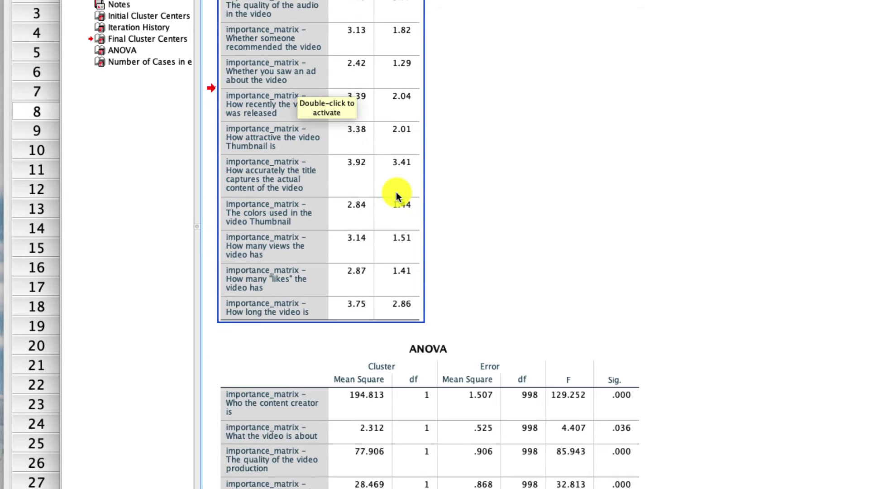
scroll(396, 192, "down", 1)
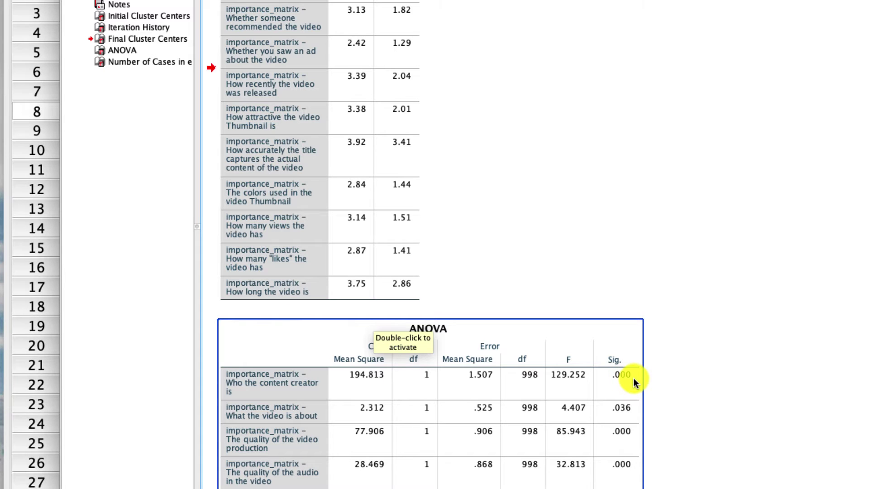
scroll(450, 282, "up", 6)
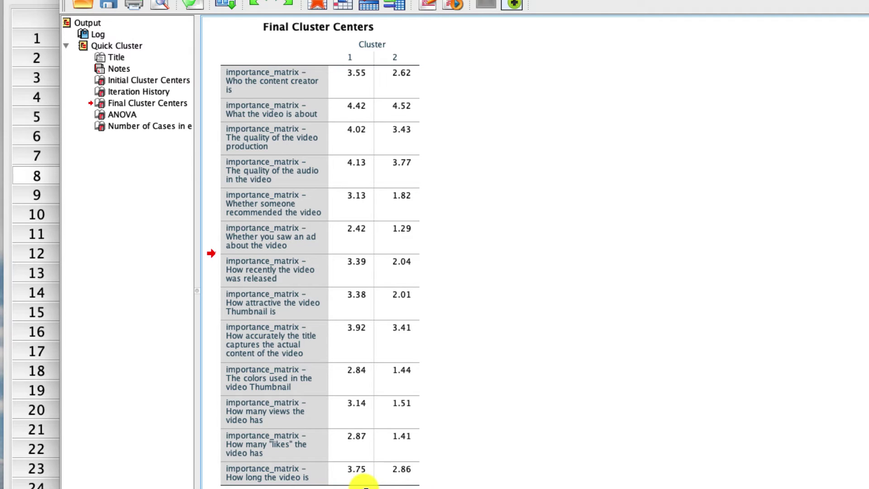
Sort the Final Cluster Centers rows ascending by cluster 1 values
double_click(367, 117)
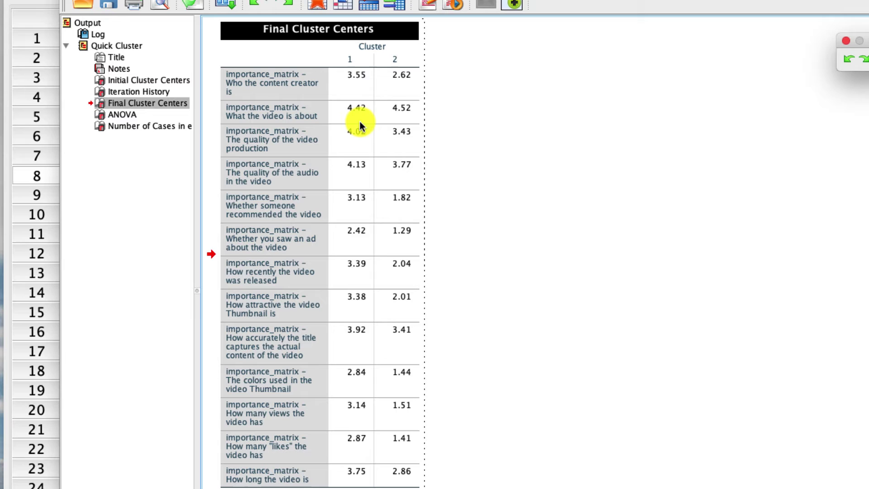
right_click(357, 88)
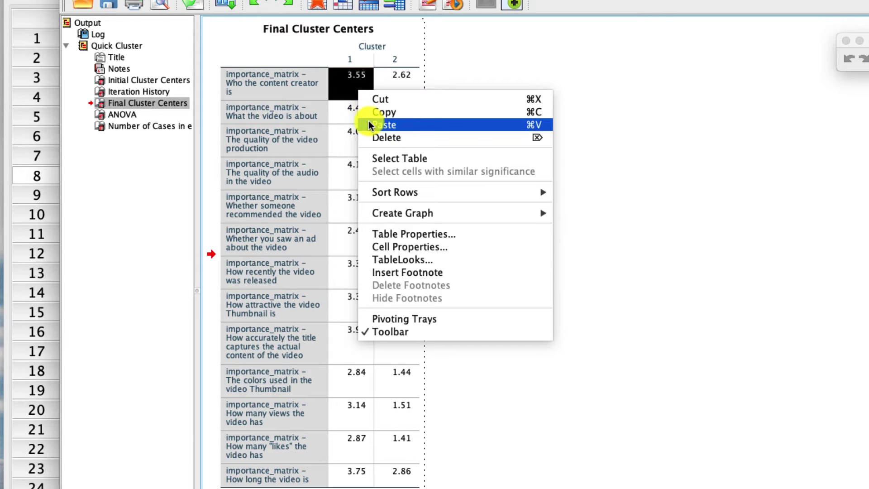
mouse_move(420, 194)
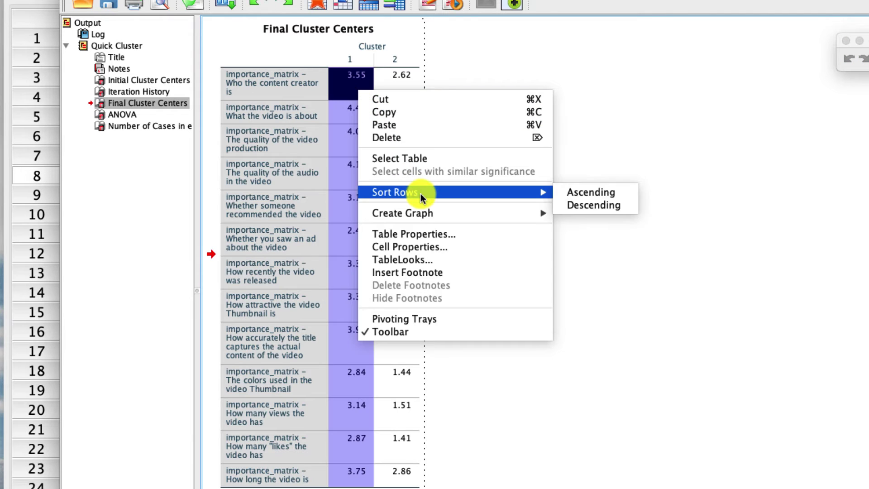
left_click(569, 192)
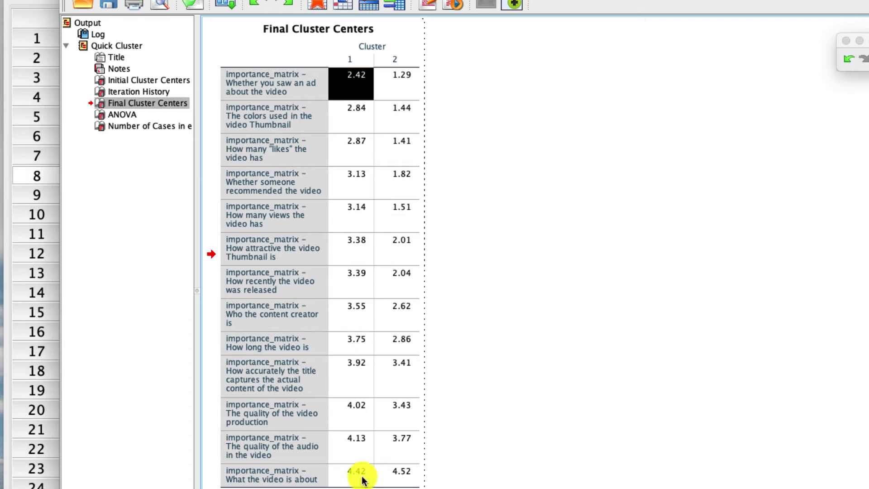
Select the cluster 1 and cluster 2 center columns to check the 2.42-to-4.42 ordering
left_click_drag(360, 475, 334, 78)
left_click_drag(396, 86, 405, 472)
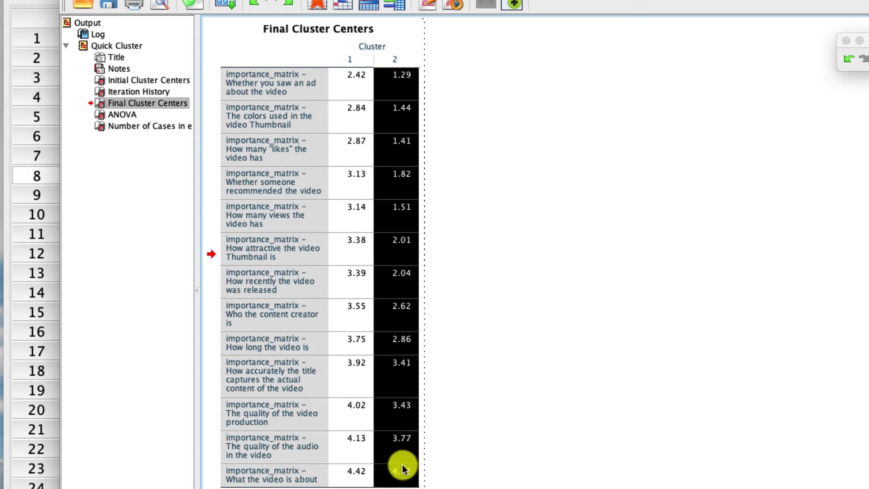
left_click_drag(358, 84, 368, 464)
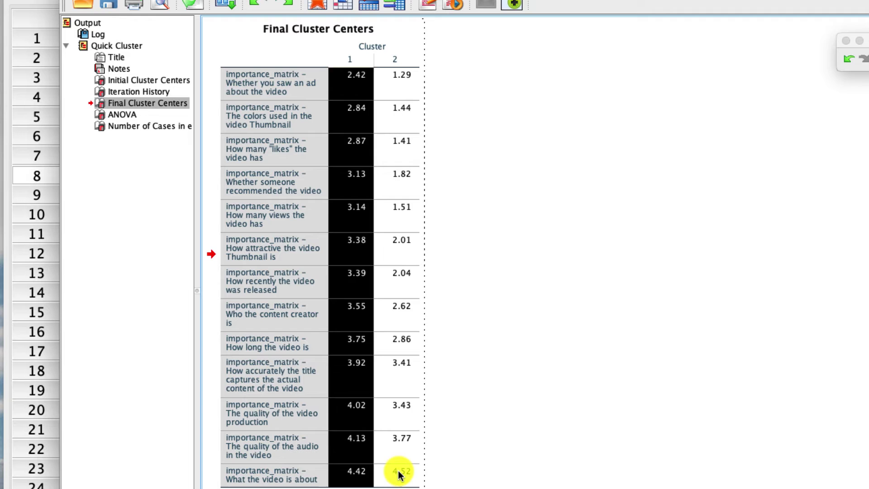
left_click_drag(398, 471, 387, 51)
left_click(386, 48)
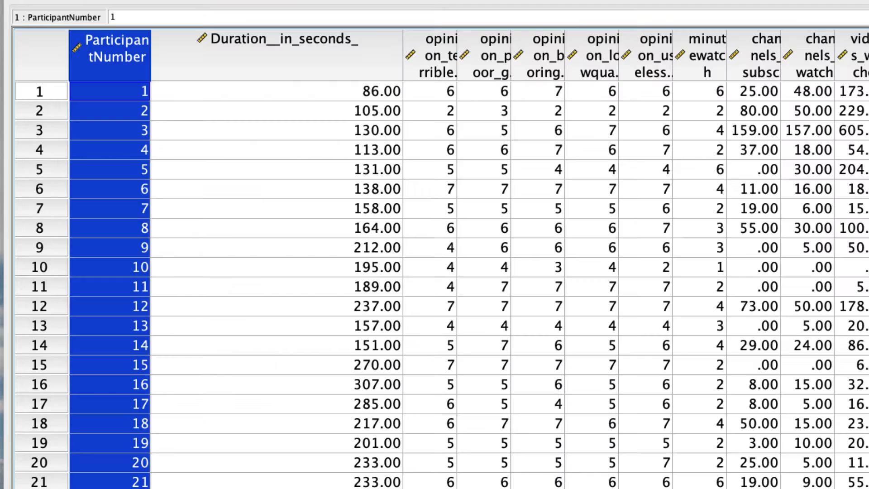
Toggle between Variable View and Data View and scroll the data grid sideways
key("ctrl+t")
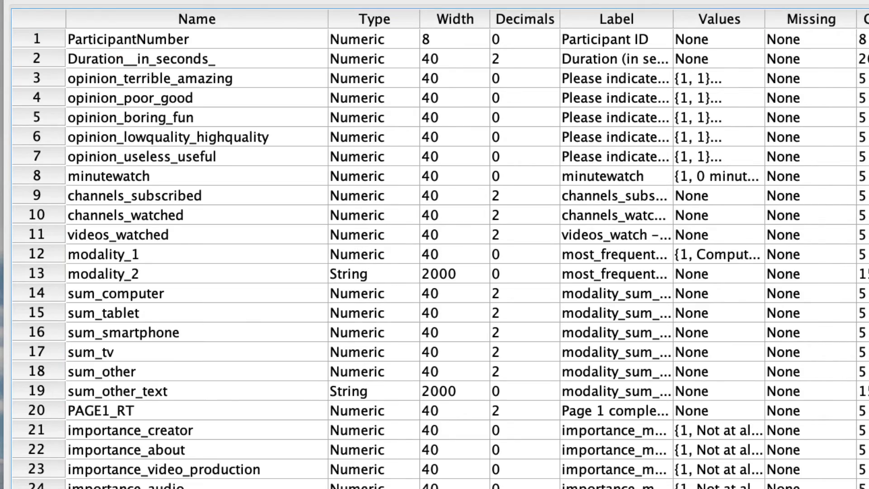
key("ctrl+t")
scroll(442, 258, "right", 20)
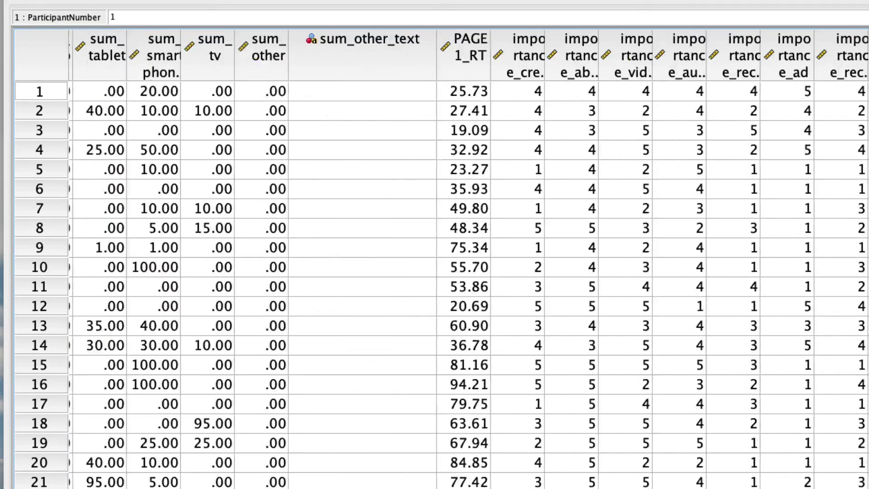
scroll(442, 259, "left", 3)
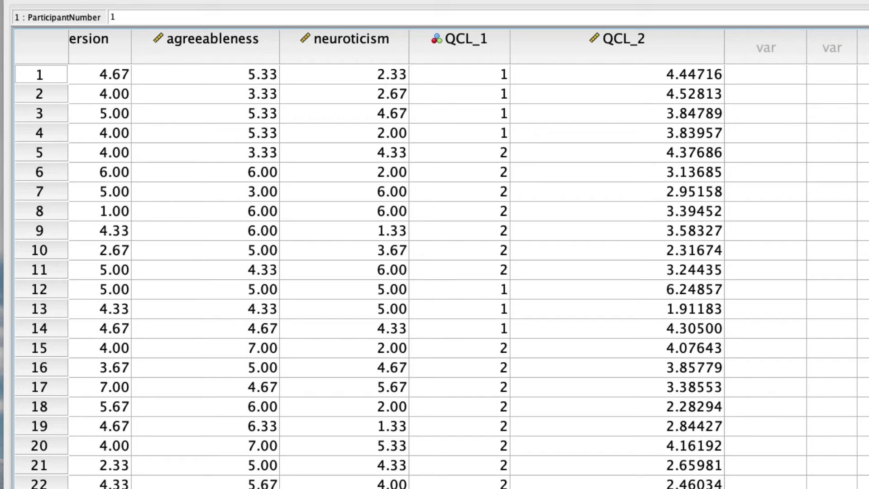
Select the QCL_1 and QCL_2 columns and their first values, e.g. cluster 1, 4.44716
left_click(458, 51)
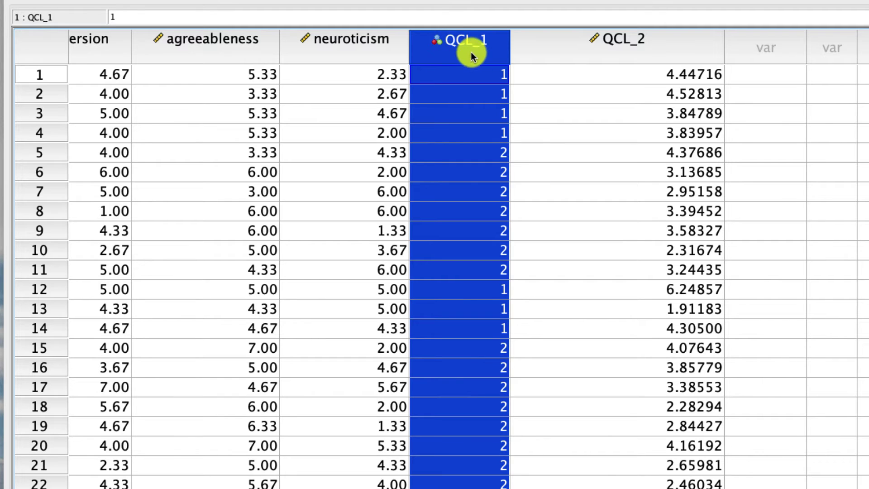
left_click(656, 50)
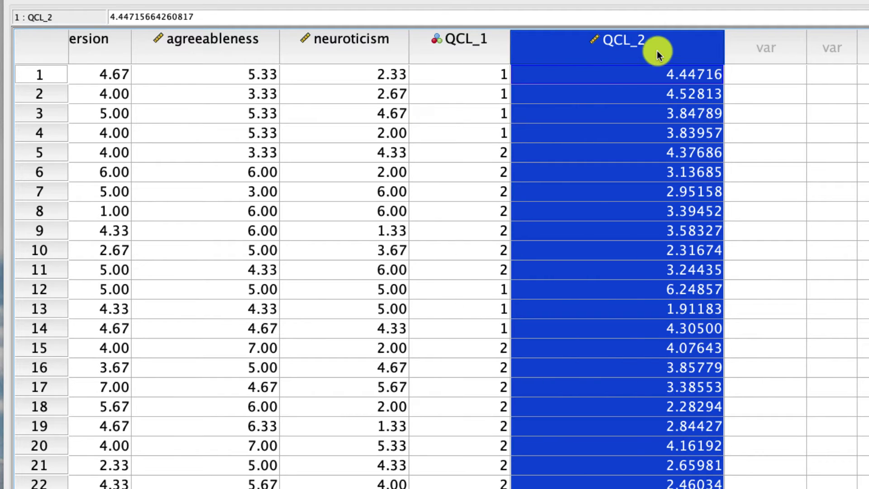
left_click(488, 70)
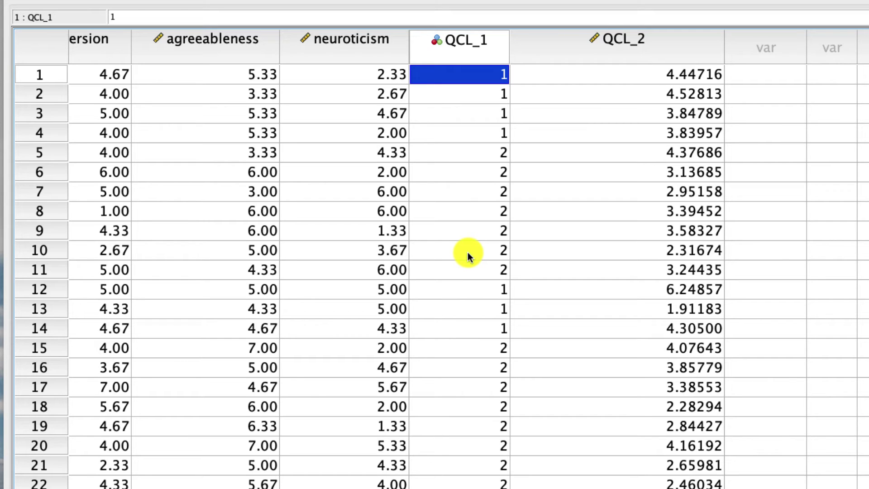
left_click_drag(679, 74, 694, 258)
left_click(662, 136)
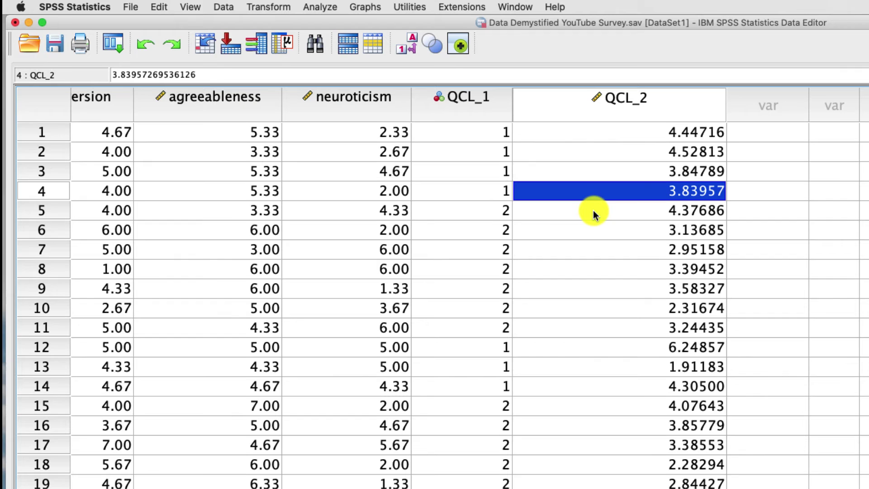
Sort cases ascending by QCL_1, then by QCL_2
left_click(223, 8)
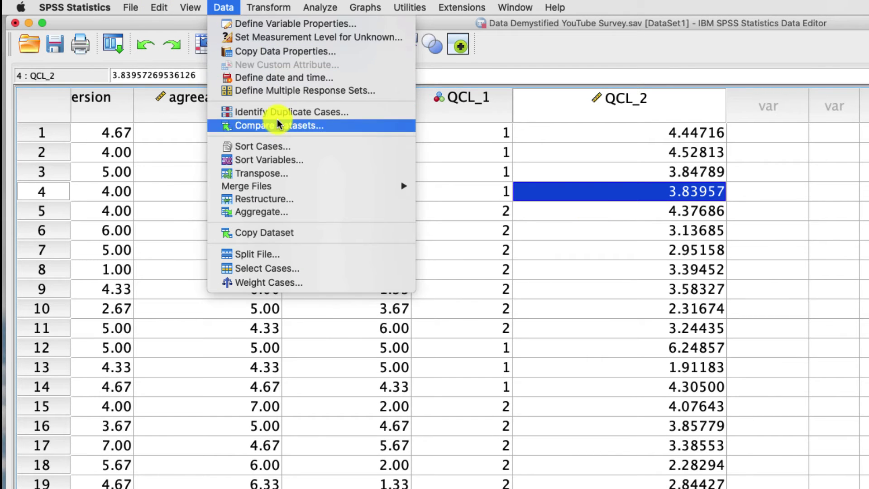
left_click(289, 146)
scroll(239, 171, "down", 10)
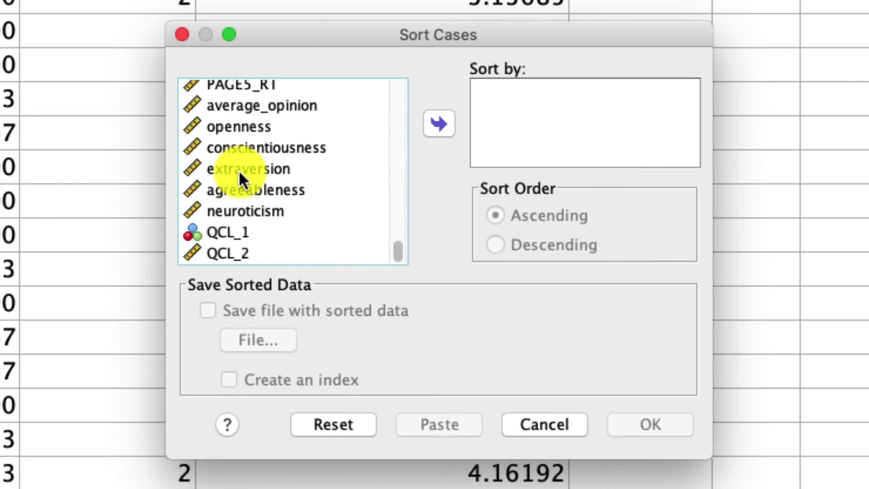
left_click(254, 237)
left_click(438, 125)
left_click(333, 252)
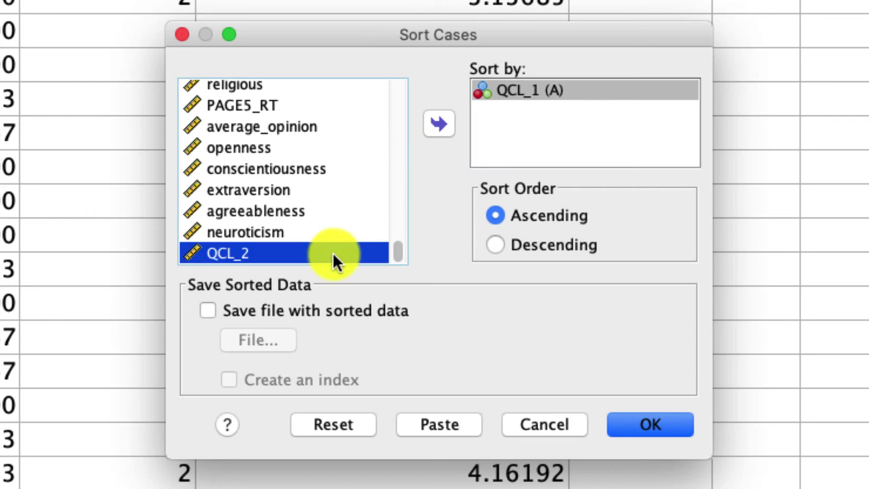
left_click(437, 125)
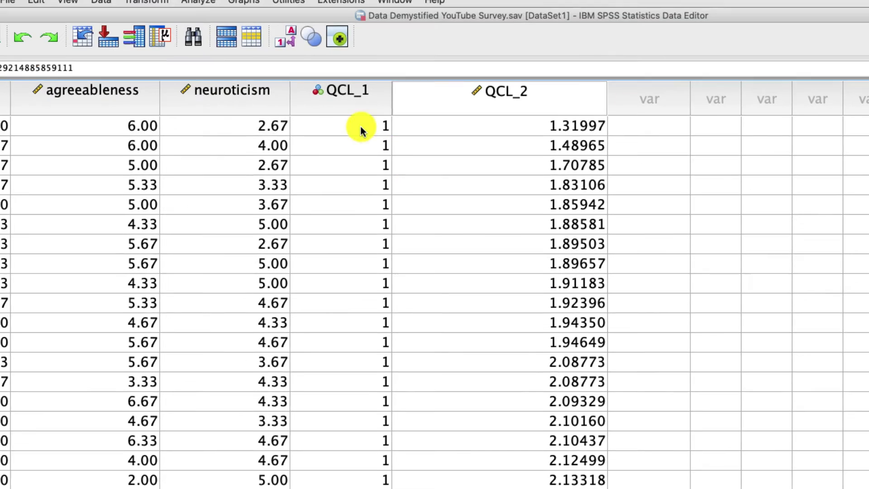
left_click(359, 129)
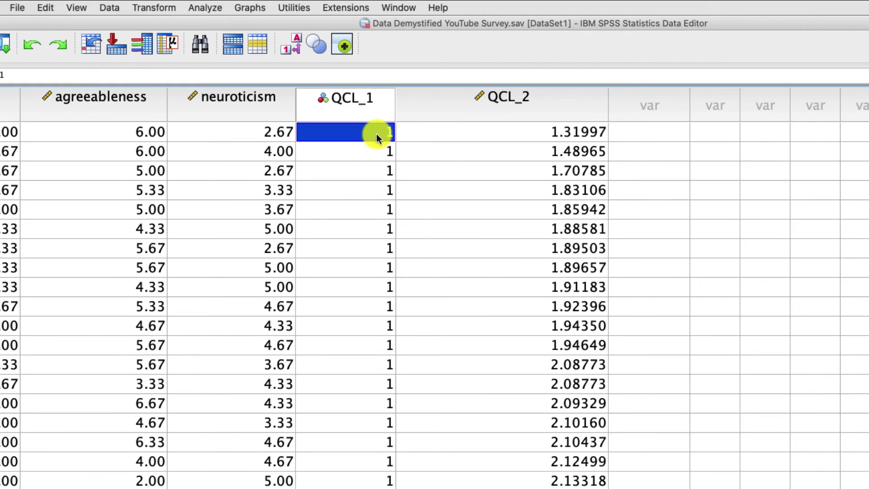
Select the smallest cluster 1 distance, 1.31997, and scroll right through the data
left_click(509, 139)
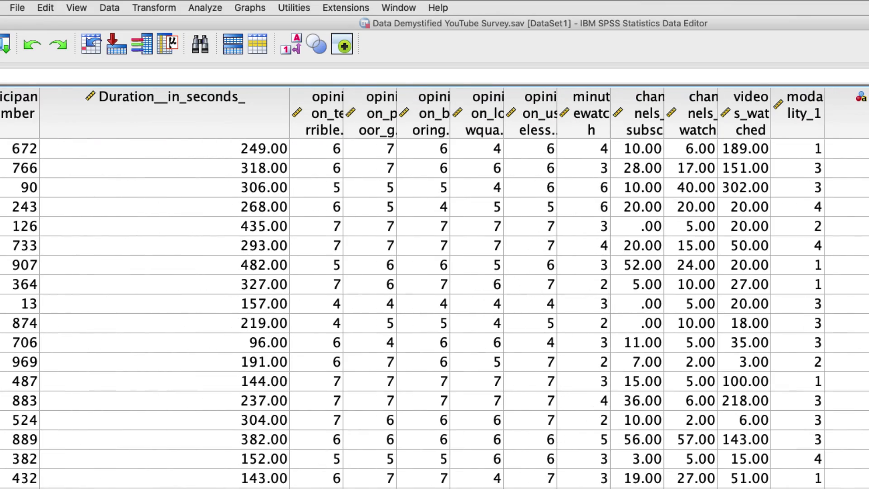
scroll(434, 290, "right", 15)
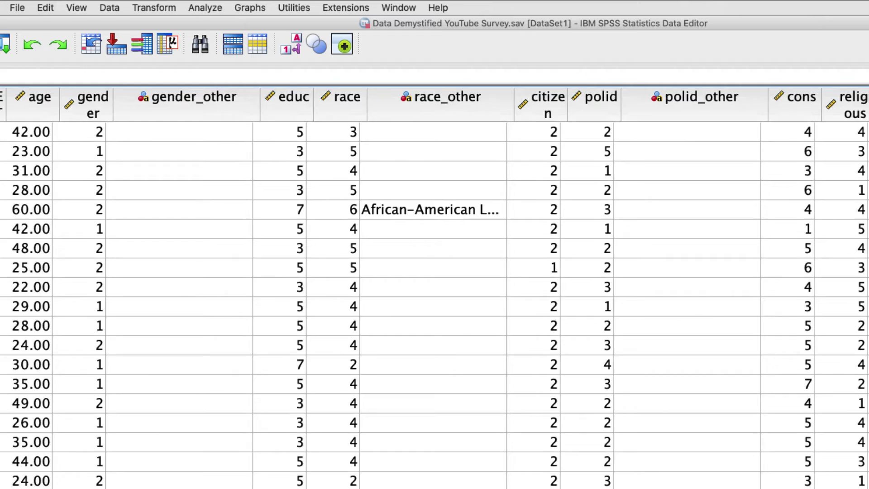
scroll(435, 290, "right", 10)
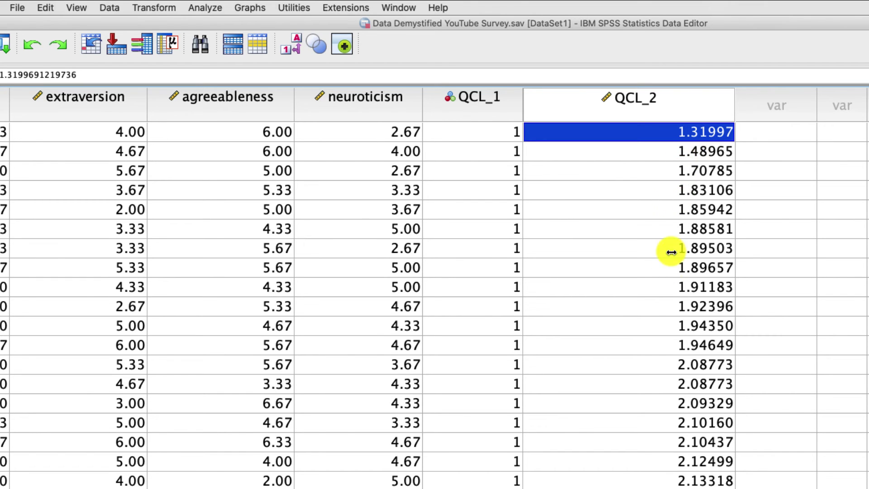
scroll(654, 296, "down", 10)
scroll(641, 318, "down", 15)
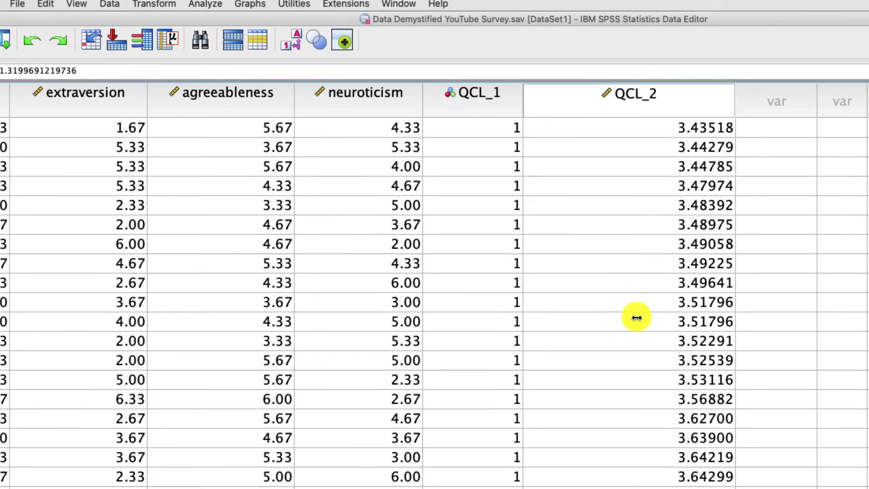
left_click(544, 455)
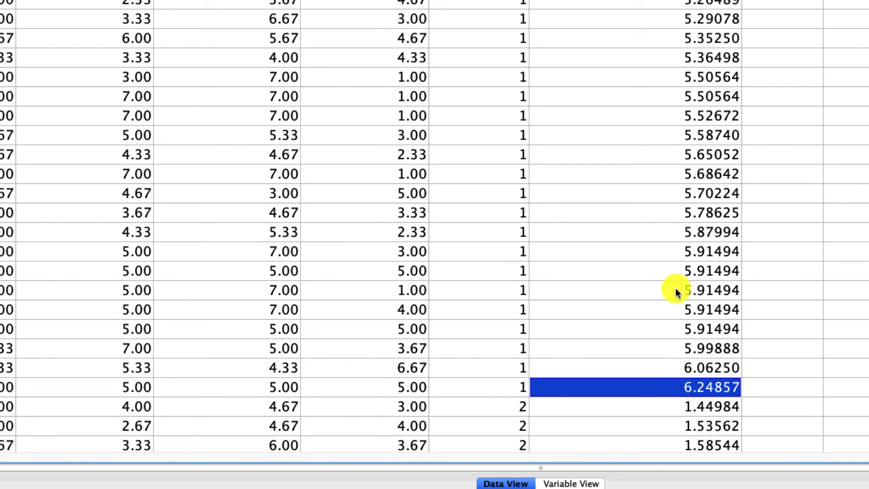
scroll(671, 197, "down", 8)
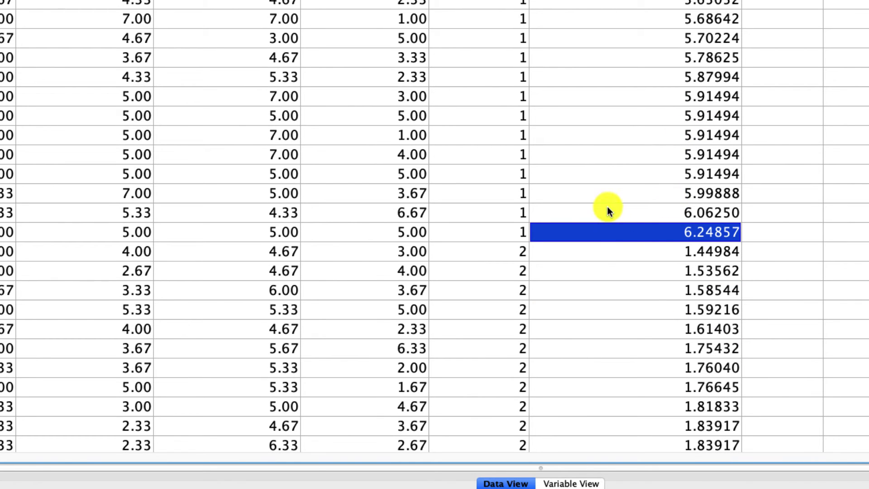
left_click(689, 259)
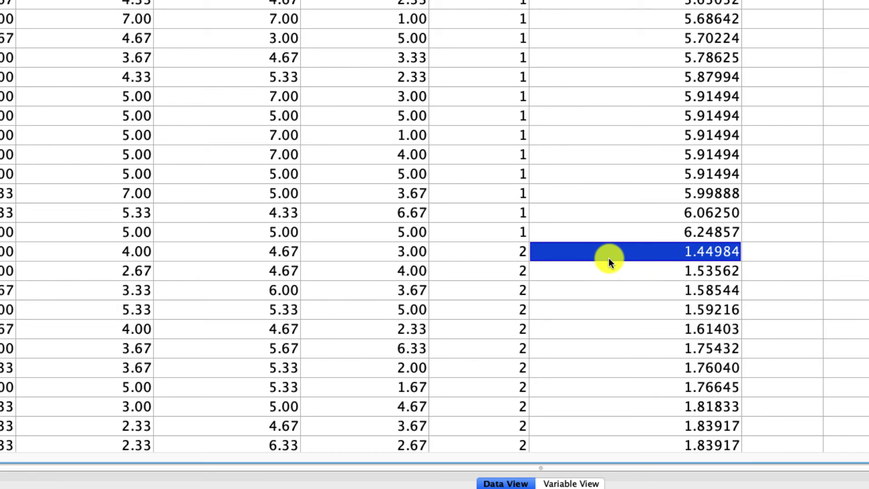